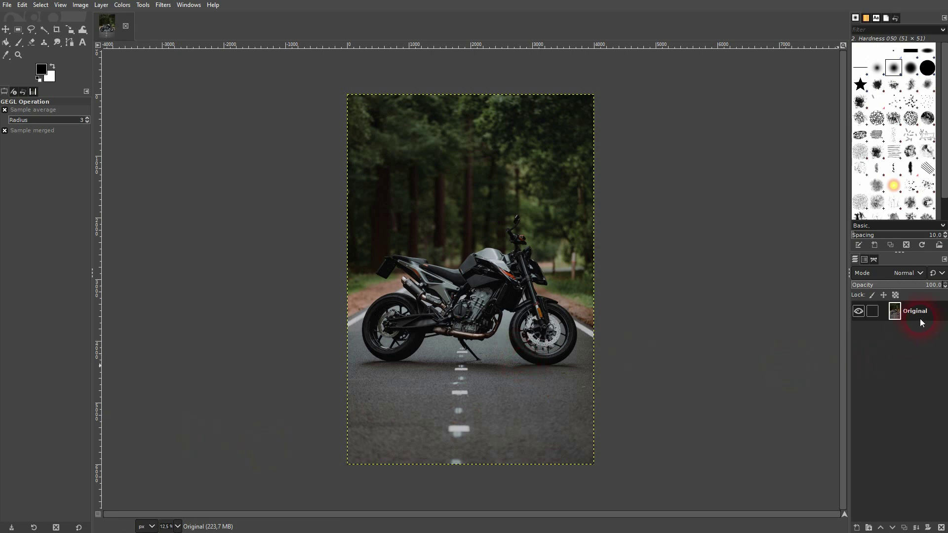
Duplicate the Original layer and rename the copy 'black and white'.
click(904, 527)
double_click(935, 314)
text(black and white)
key(Return)
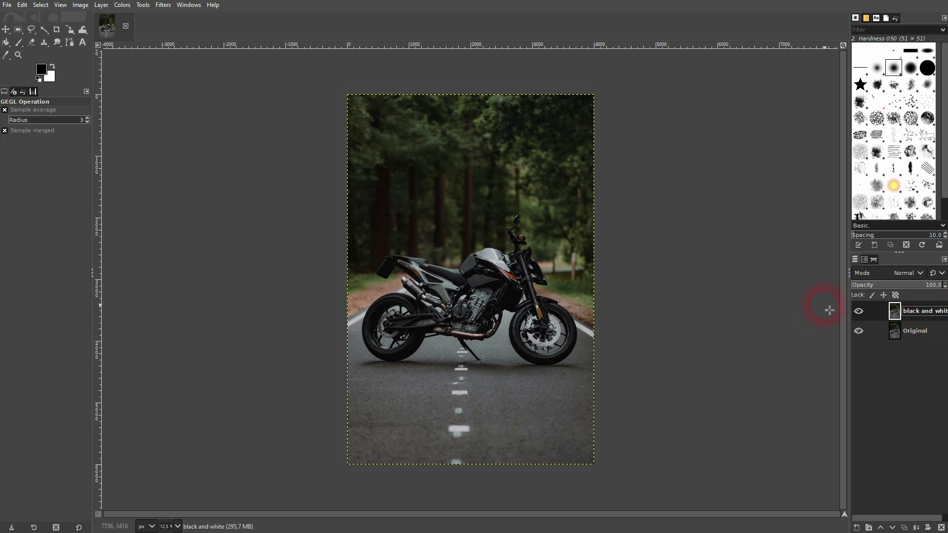
click(123, 6)
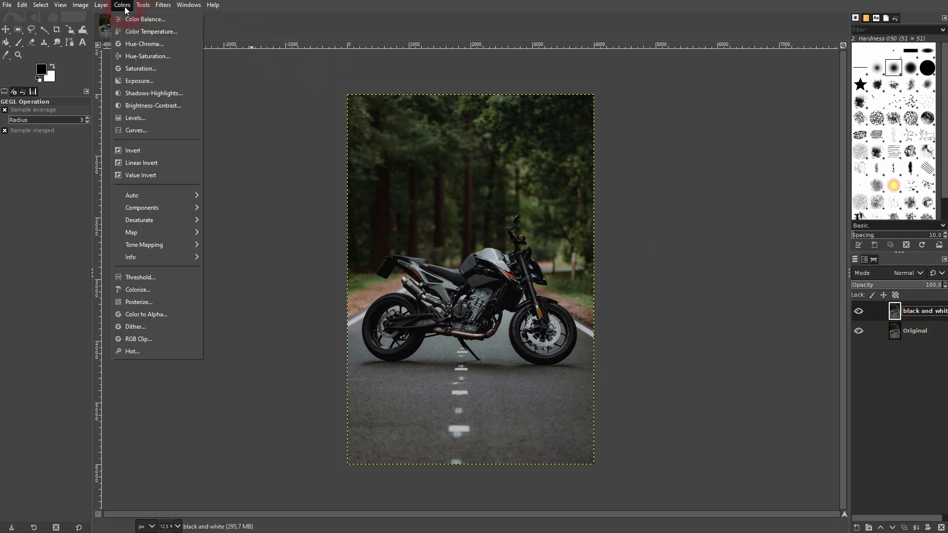
In the Saturation tool, drag the Scale down to 0.000 for greyscale.
click(163, 69)
drag(96, 56, 252, 159)
click(183, 246)
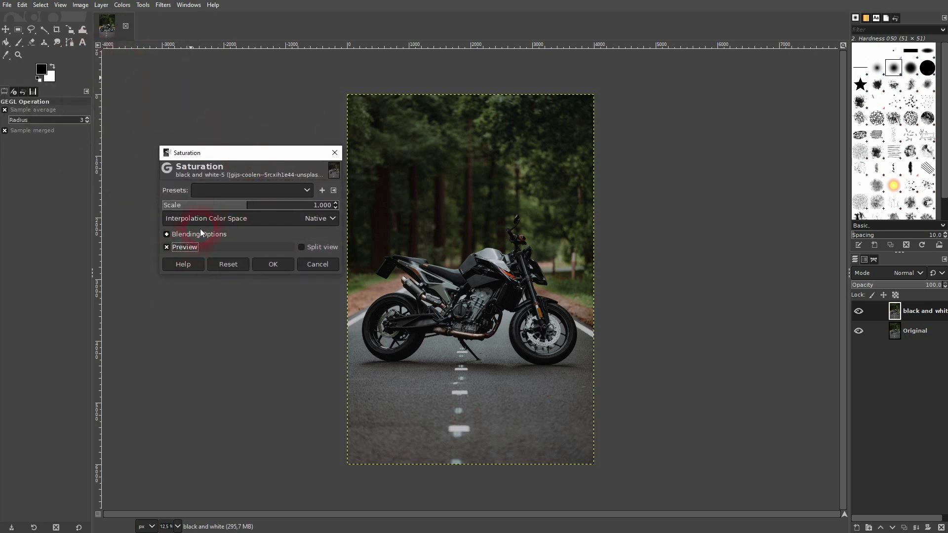
drag(248, 208, 132, 202)
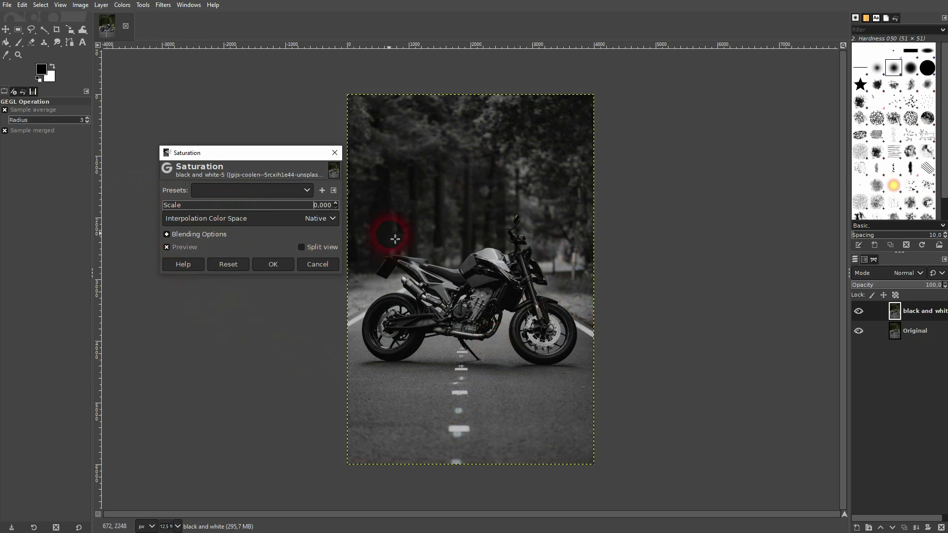
Try CIE Lab/Lch and CIE Yuv interpolation, return to Native, and apply the saturation change.
click(308, 218)
click(236, 244)
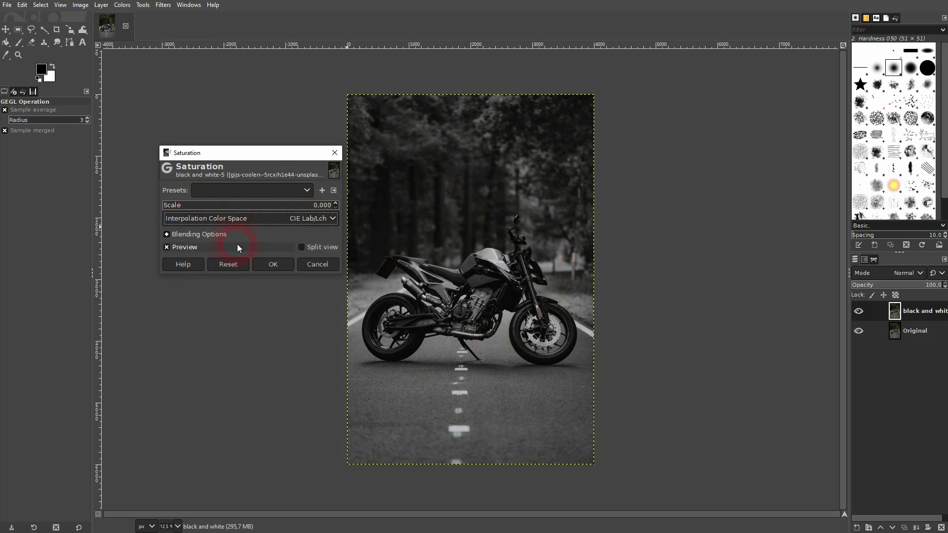
click(307, 218)
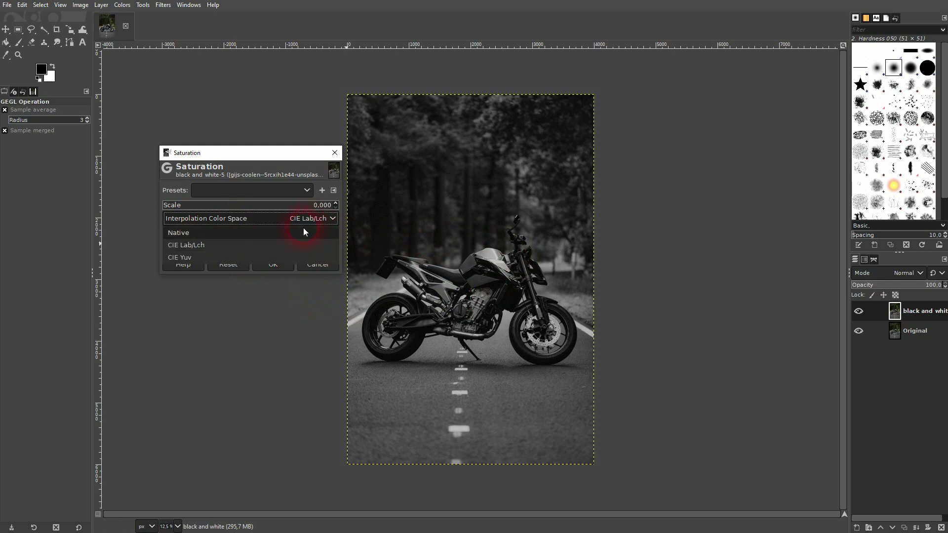
click(274, 257)
click(267, 220)
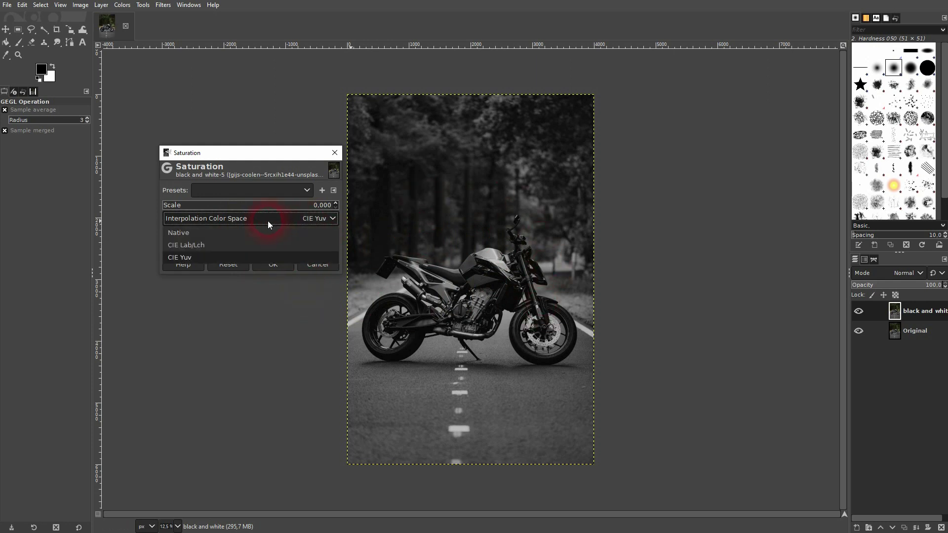
click(254, 234)
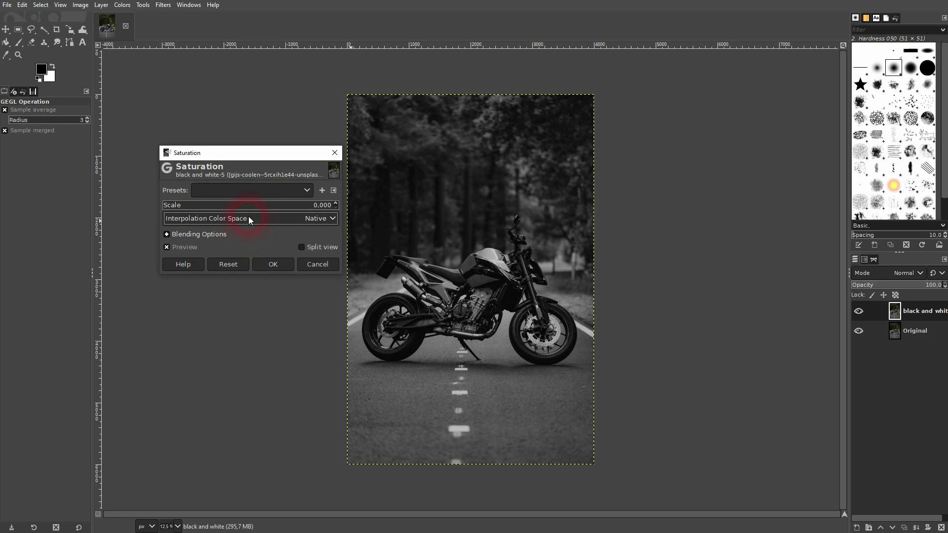
click(276, 257)
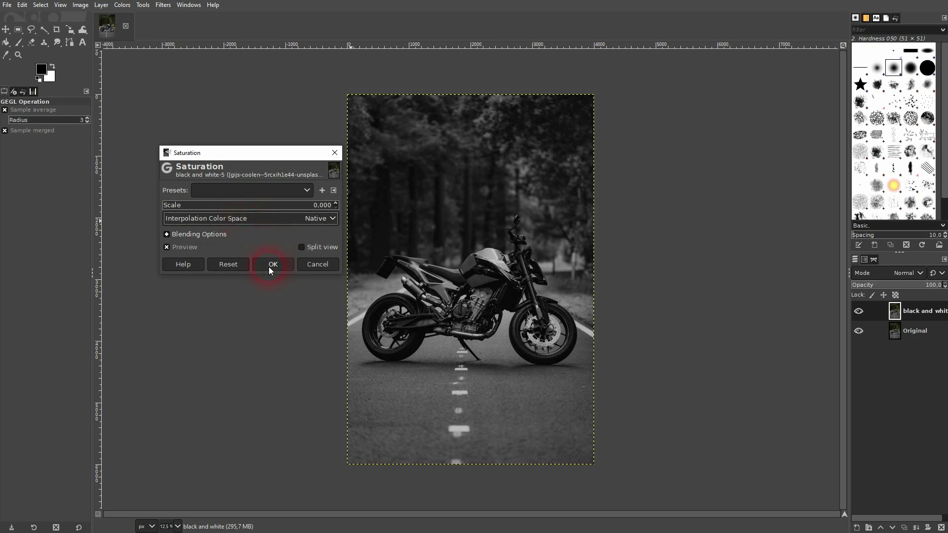
Hide the black and white layer and select the Original layer.
click(859, 313)
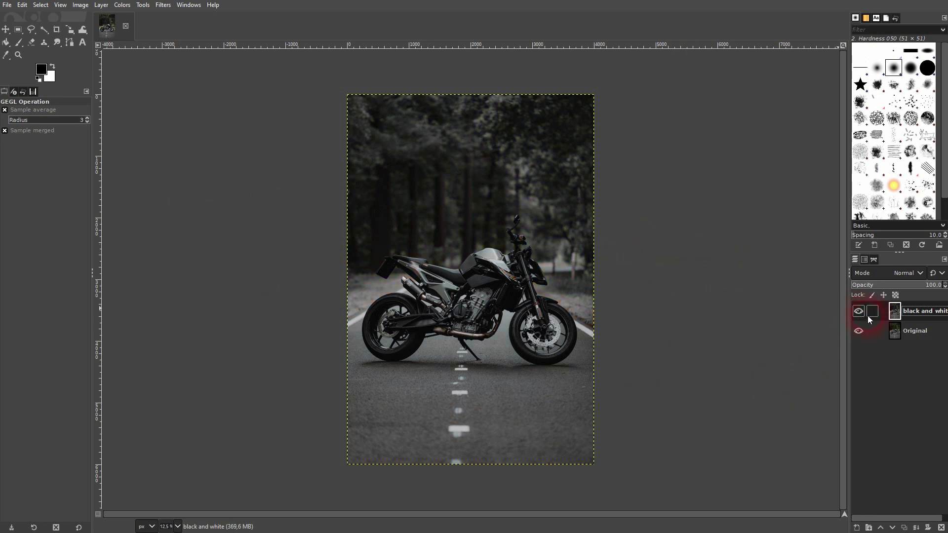
click(862, 311)
click(915, 331)
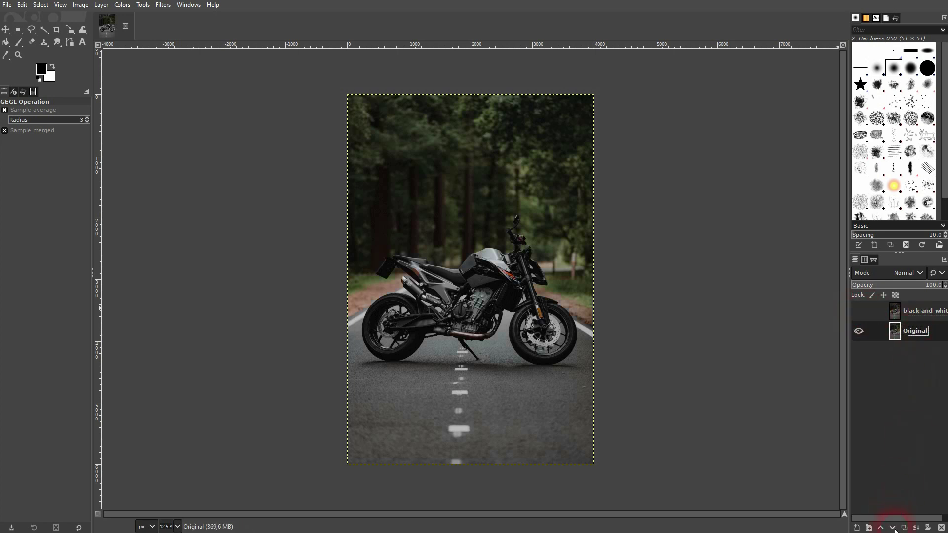
Duplicate Original again and name the copy 'hue-sat'.
click(904, 528)
double_click(917, 331)
text(hue-sat)
key(Return)
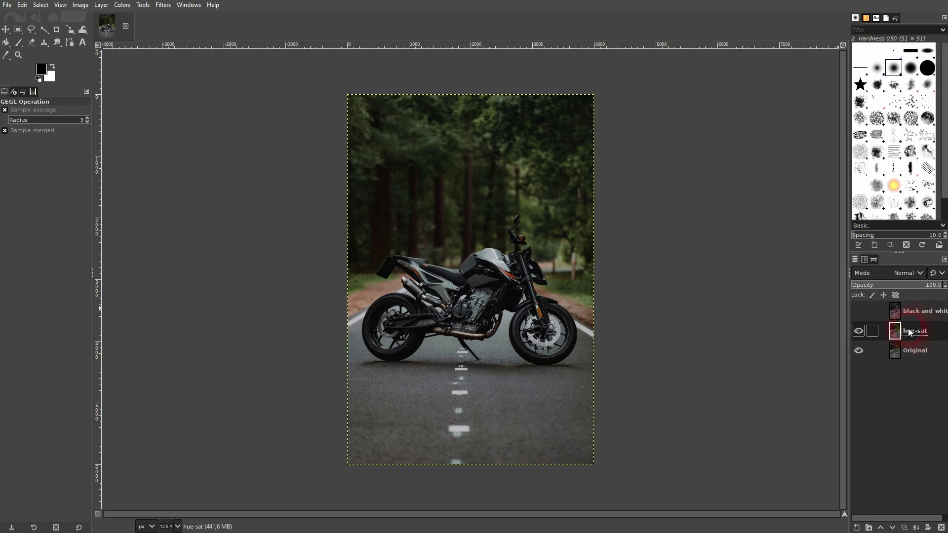
Apply Hue-Saturation to the hue-sat layer with saturation at -100.
click(122, 8)
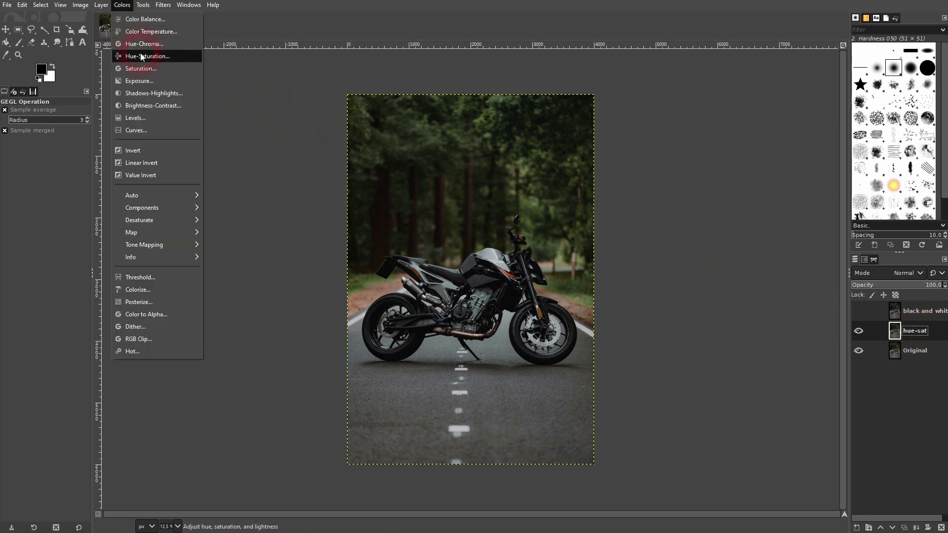
click(132, 55)
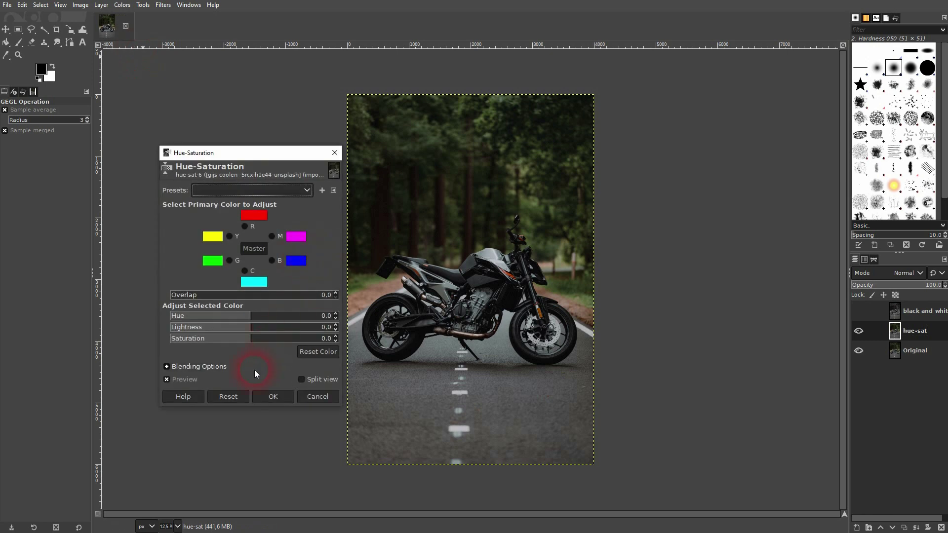
drag(249, 341, 157, 355)
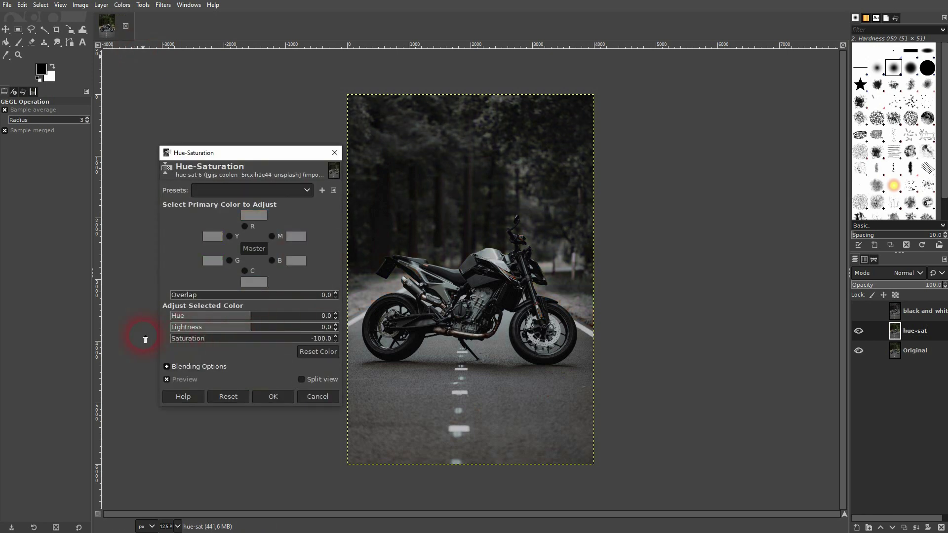
click(273, 398)
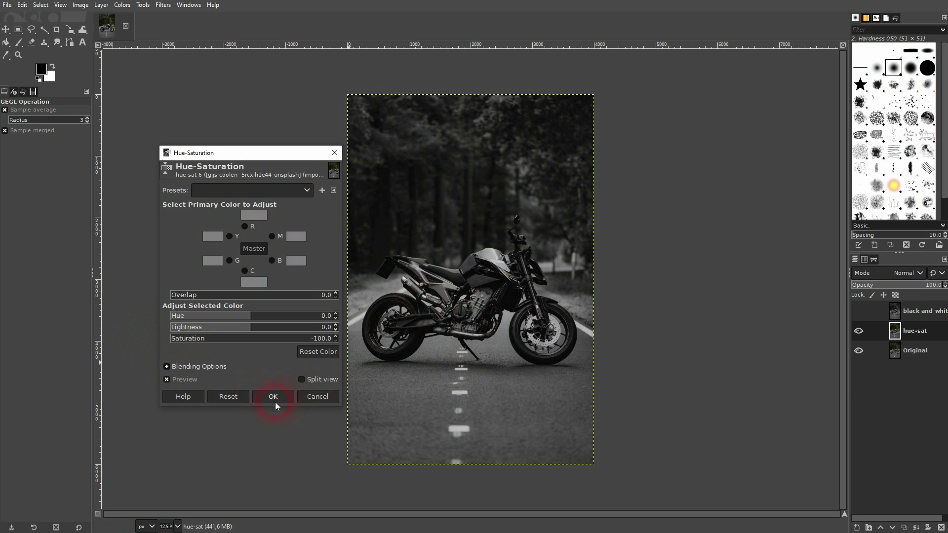
Toggle the black and white layer on and off to compare, ending with it shown.
click(859, 312)
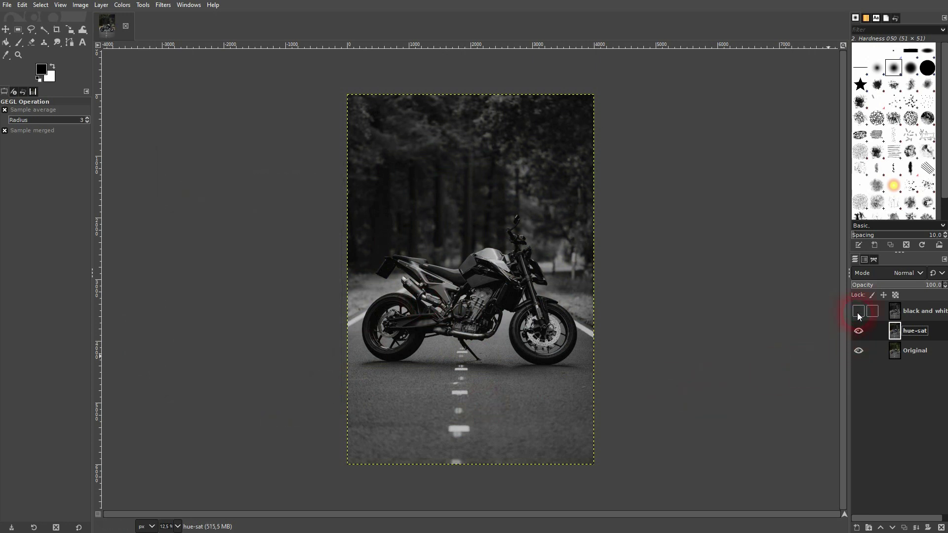
click(858, 312)
click(858, 311)
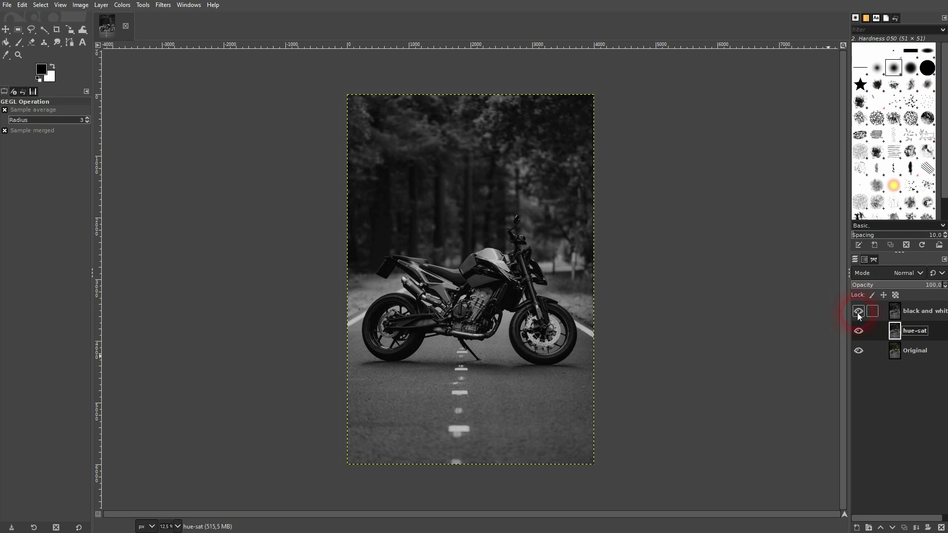
click(857, 312)
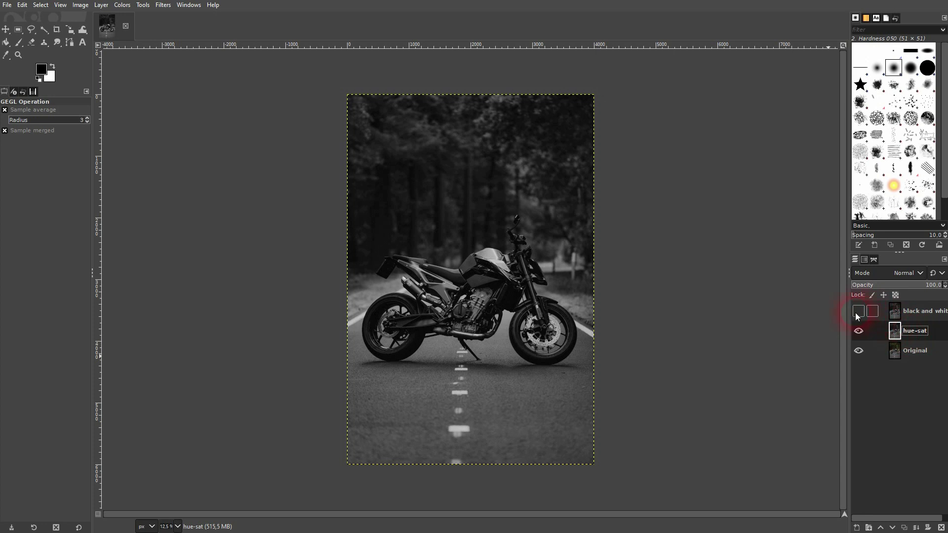
click(857, 312)
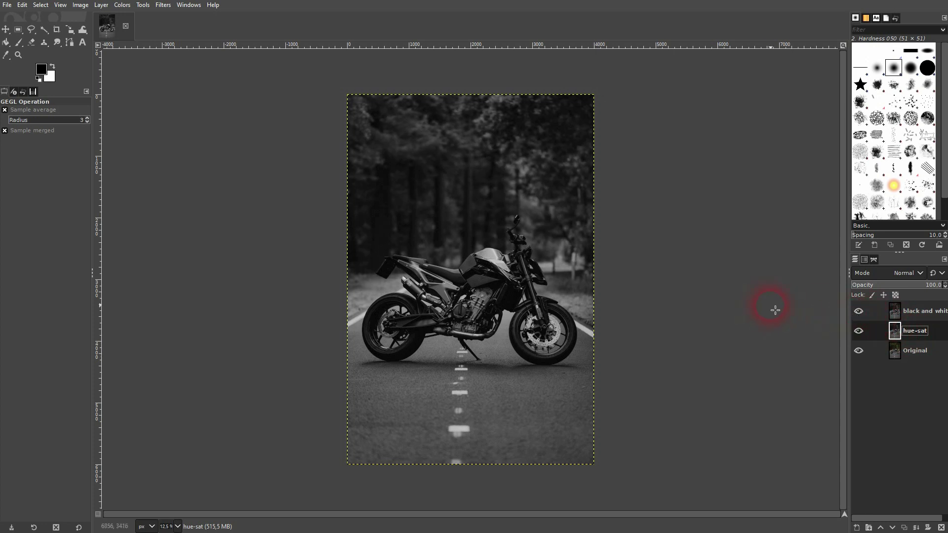